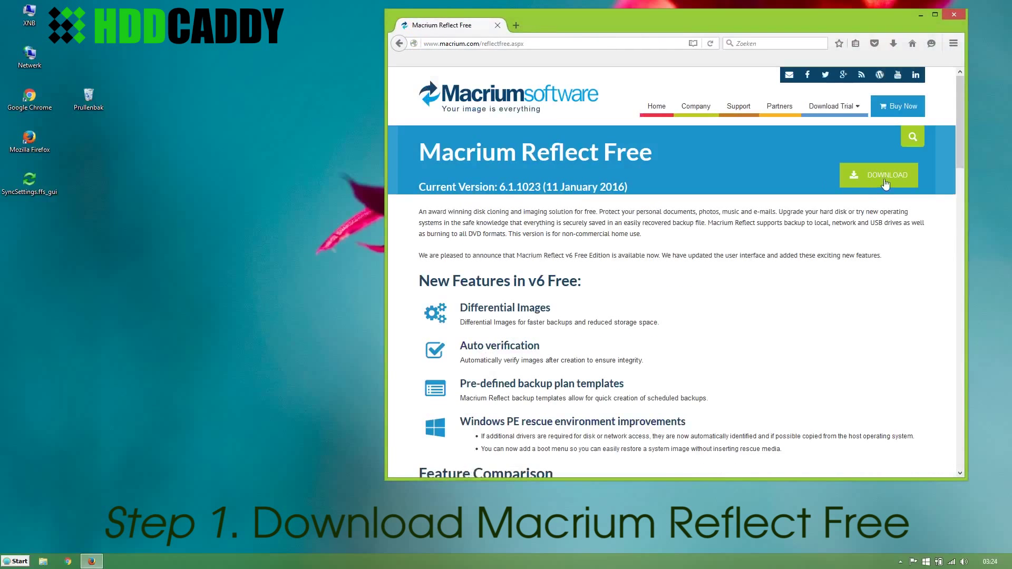
- Download the Macrium Reflect Free download agent ReflectDL.exe from the Macrium page and run it
left_click(885, 182)
left_click(927, 284)
left_click(894, 43)
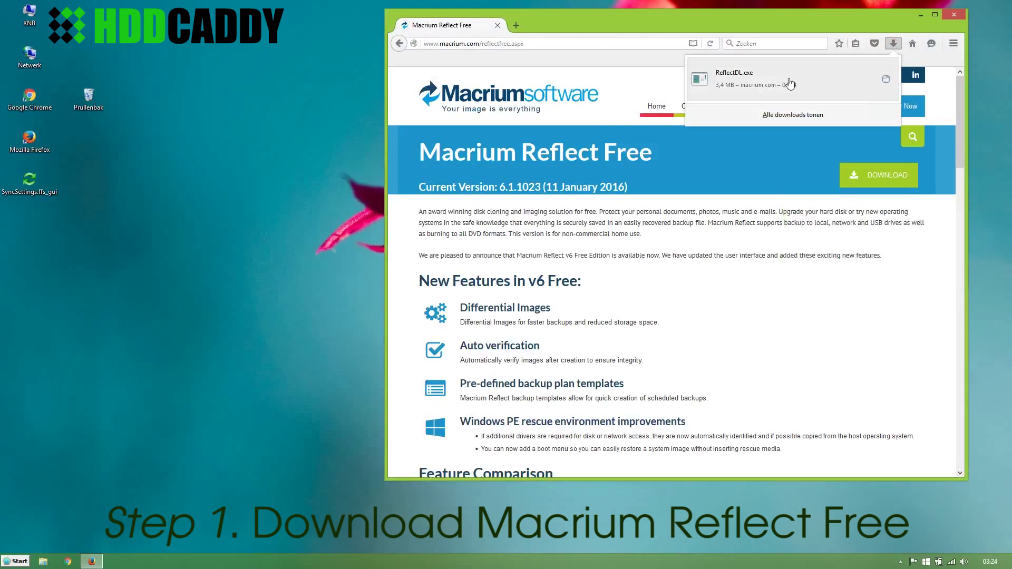
left_click(785, 84)
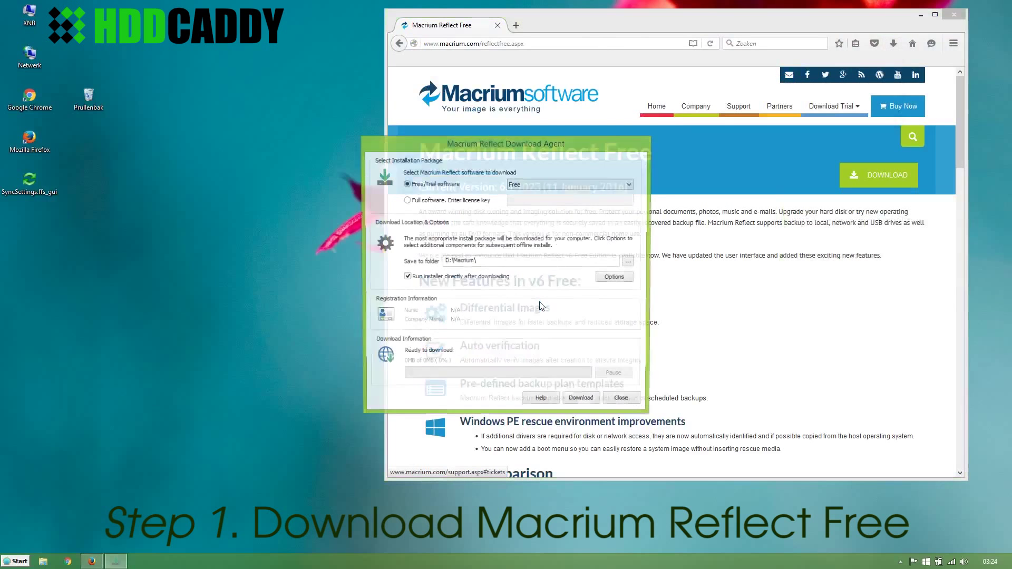
- Download the Free edition installer with the Microsoft WinPE components to D:\Macrium\ and start the installer
left_click(575, 401)
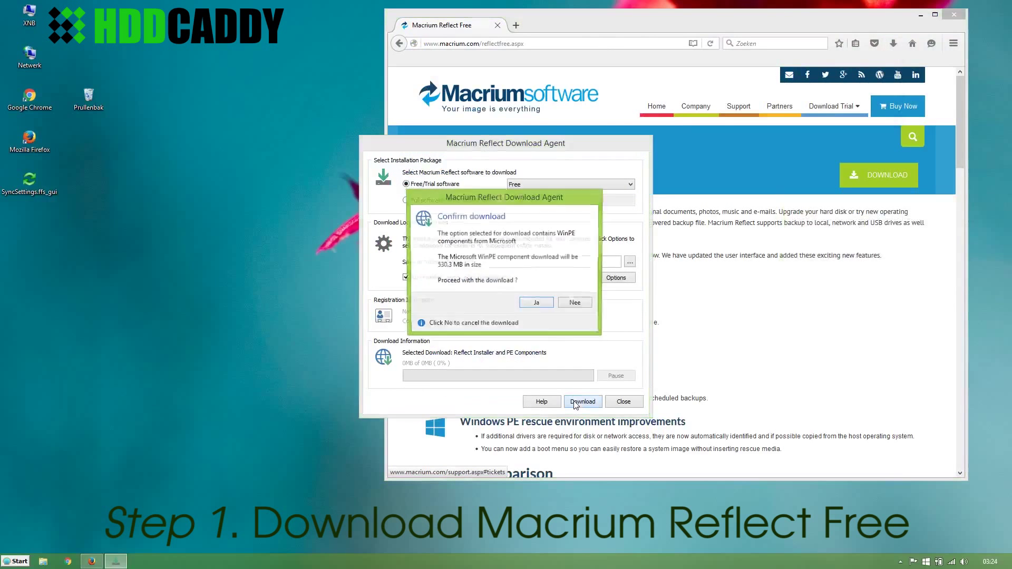
left_click(541, 310)
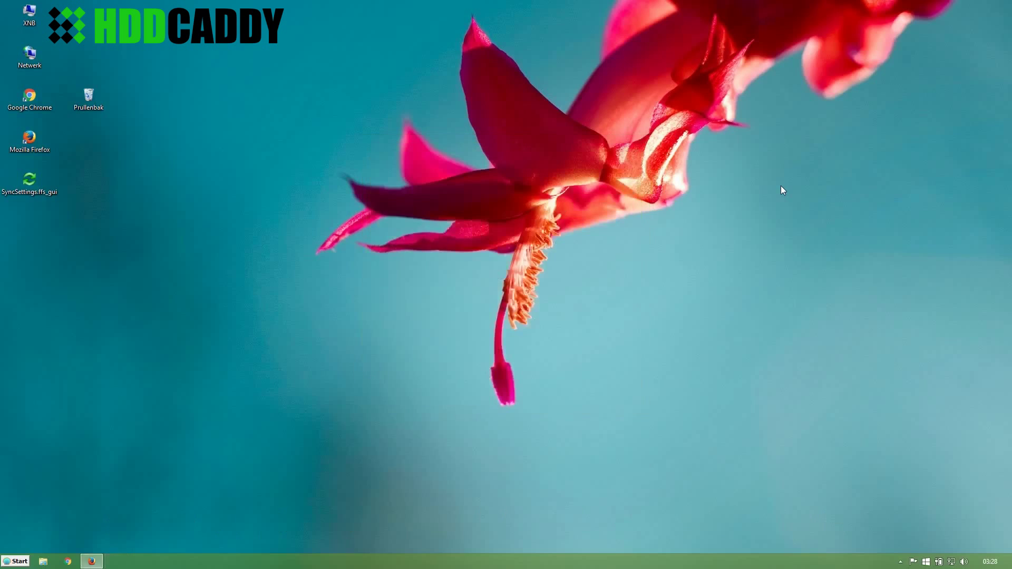
left_click(580, 348)
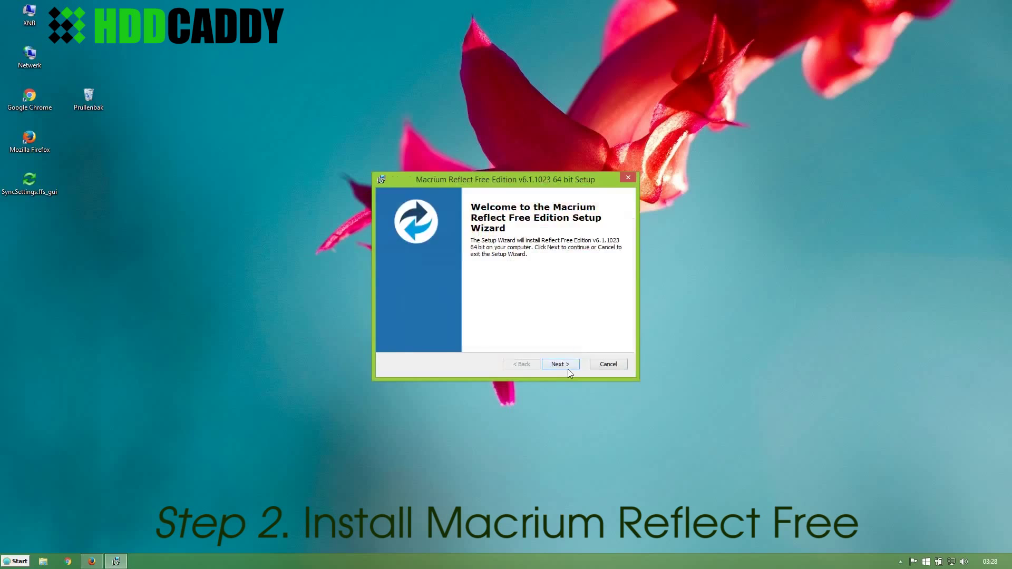
- Begin the Macrium Reflect setup wizard, scroll through the license agreement and accept its terms
left_click(567, 367)
left_click_drag(615, 242, 615, 299)
left_click(479, 326)
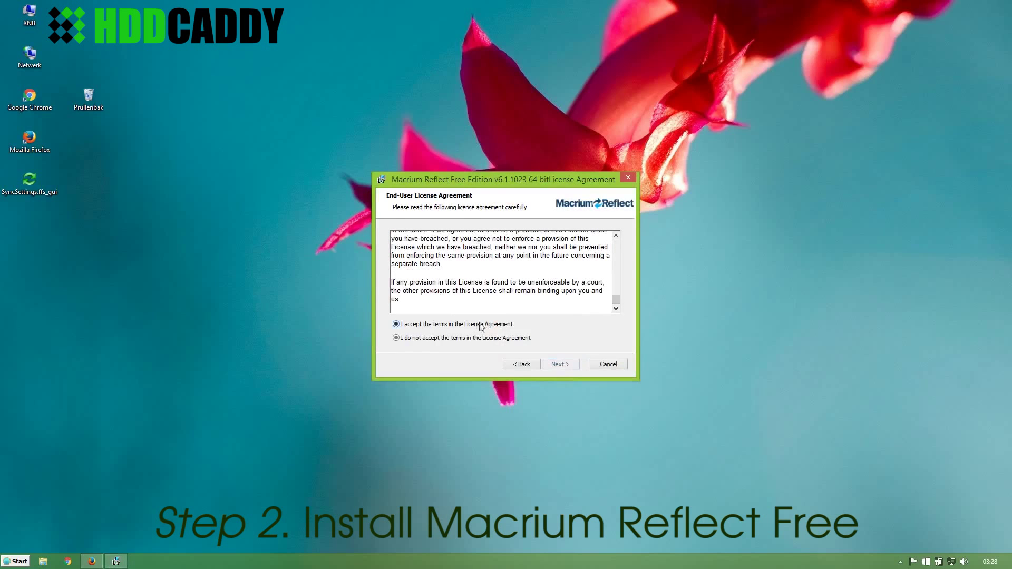
left_click(560, 363)
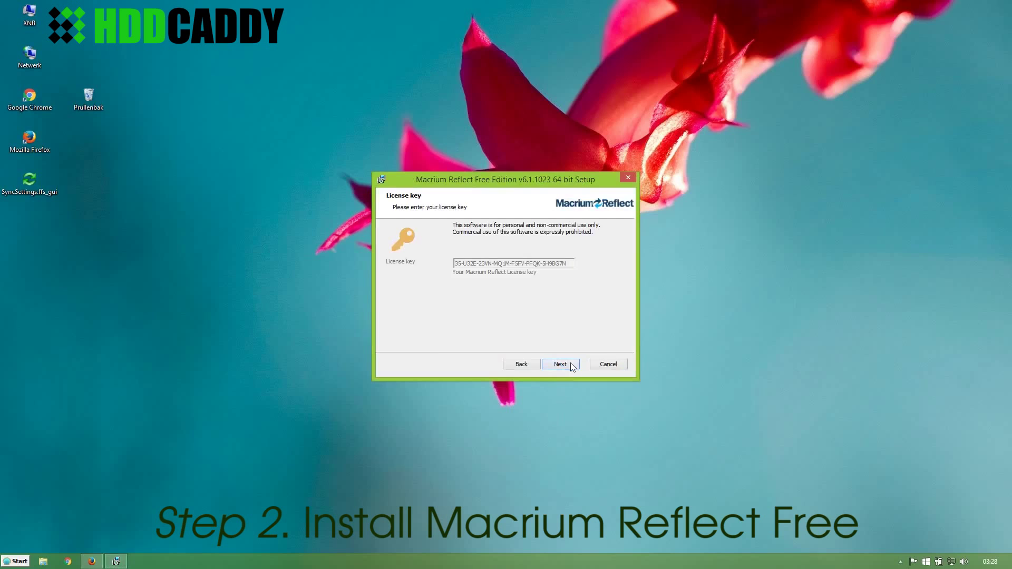
- Keep the prefilled license key, decline registration and proceed with the default setup options
left_click(572, 365)
left_click(468, 252)
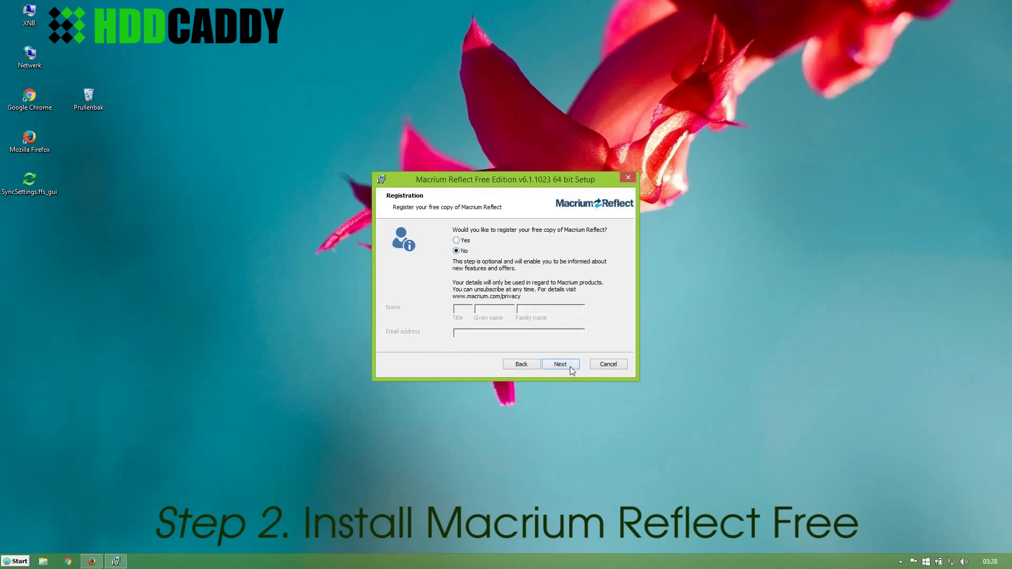
left_click(571, 368)
left_click(567, 365)
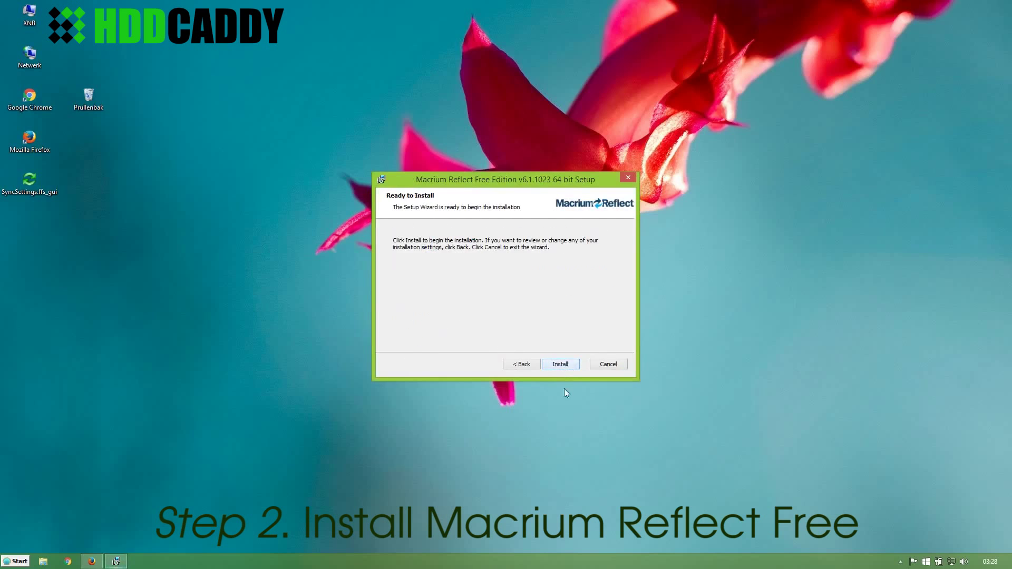
- Install Macrium Reflect Free and finish the setup wizard
left_click(560, 365)
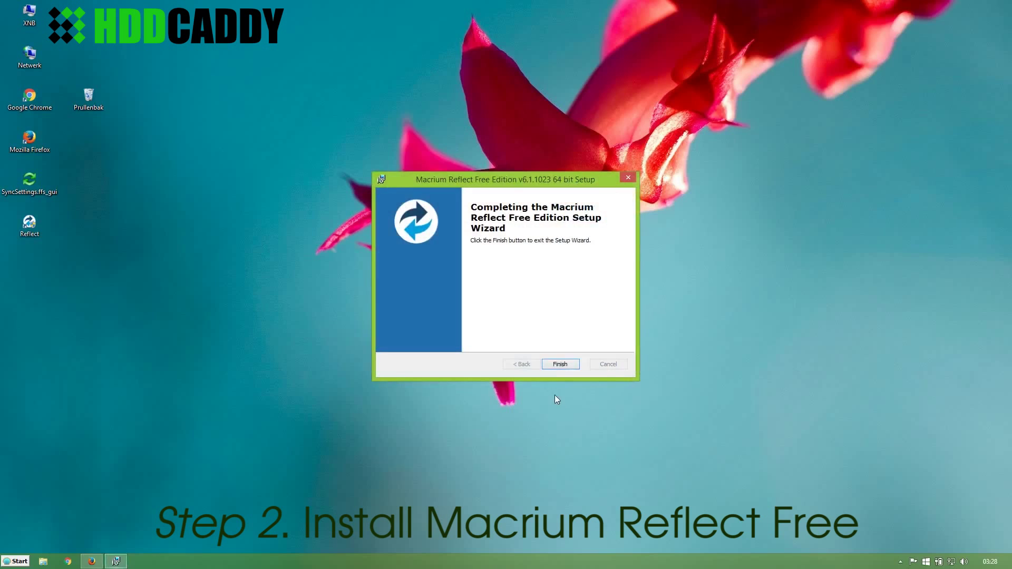
left_click(560, 362)
left_click(315, 395)
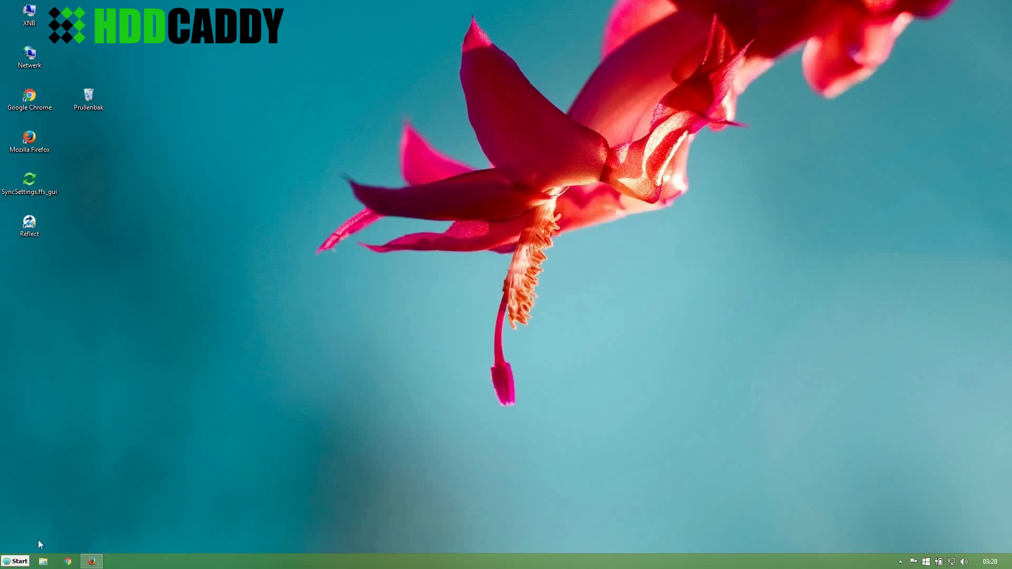
- Open Computer Management (Computerbeheer), move its window to mid-screen and show Disk Management (Schijfbeheer)
left_click(15, 561)
type("compu")
key("Return")
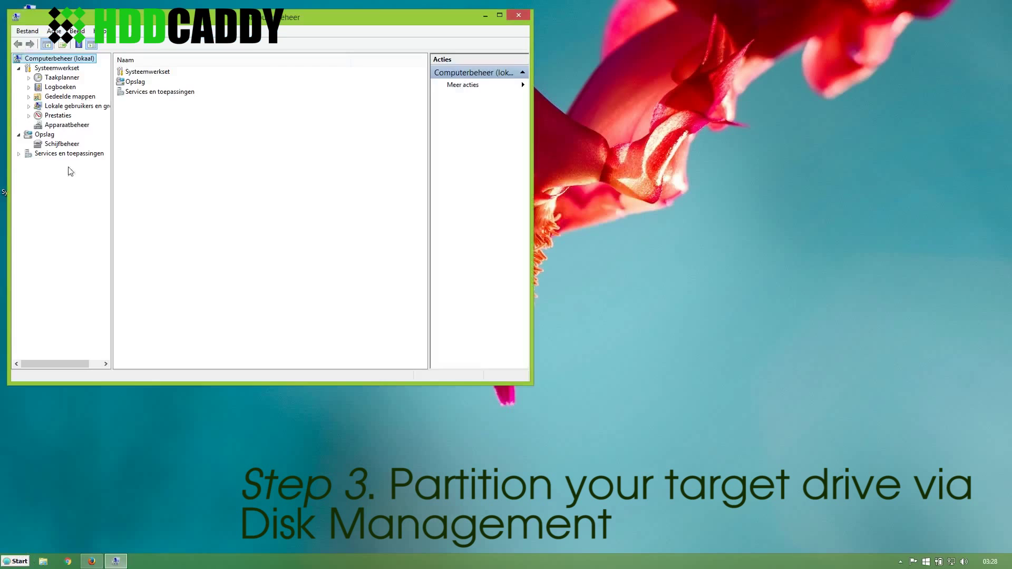
left_click_drag(293, 17, 542, 83)
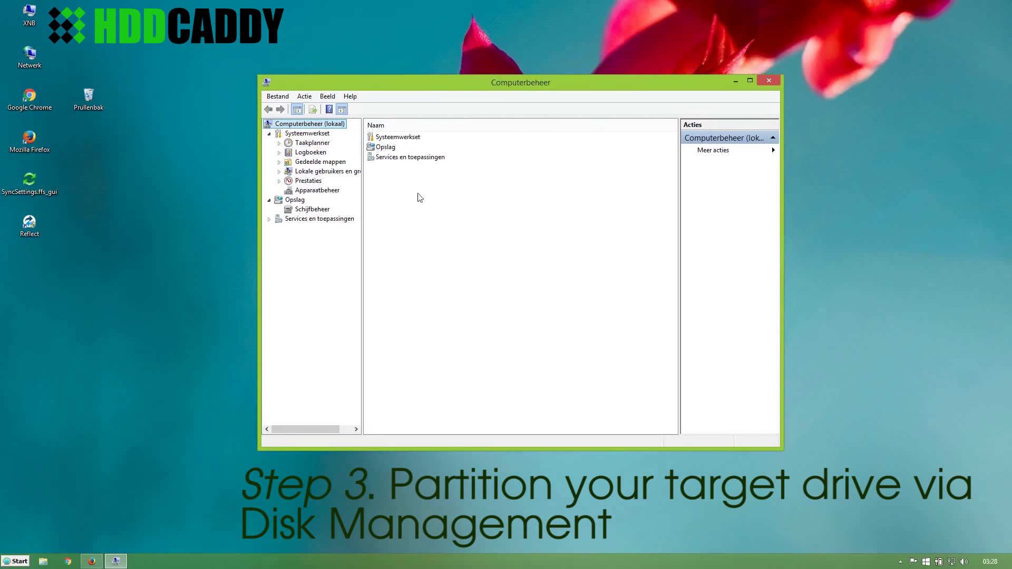
left_click(316, 208)
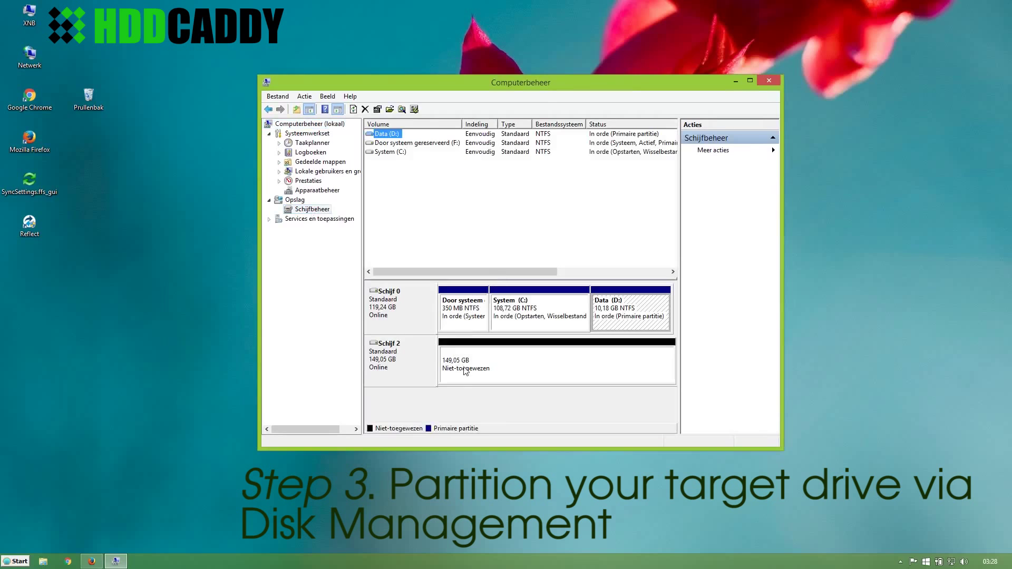
- Create a quick-formatted NTFS simple volume named NieuwVolume with letter E on Schijf 2's unallocated space, then close the Explorer and Computerbeheer windows
left_click(519, 368)
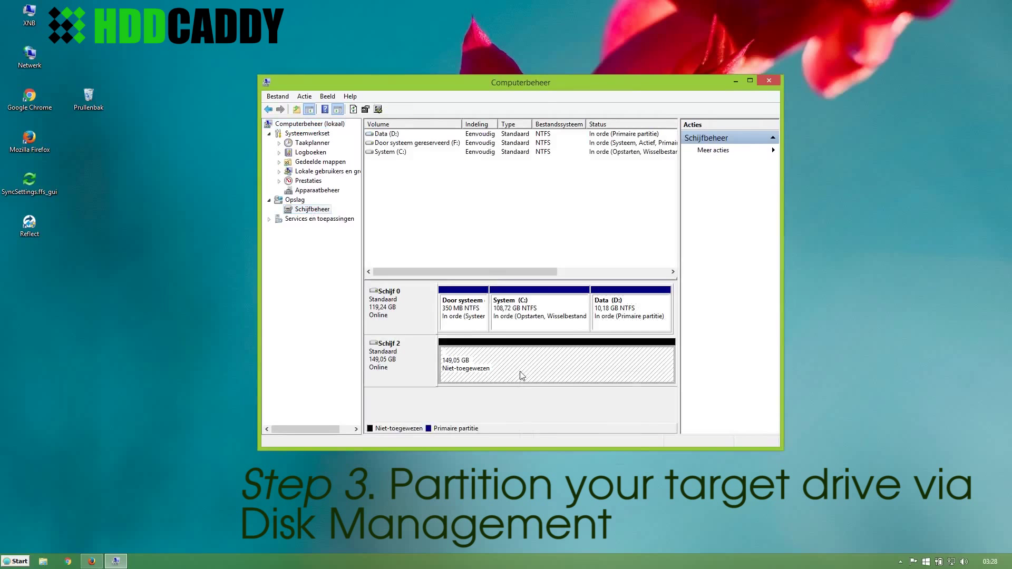
right_click(520, 375)
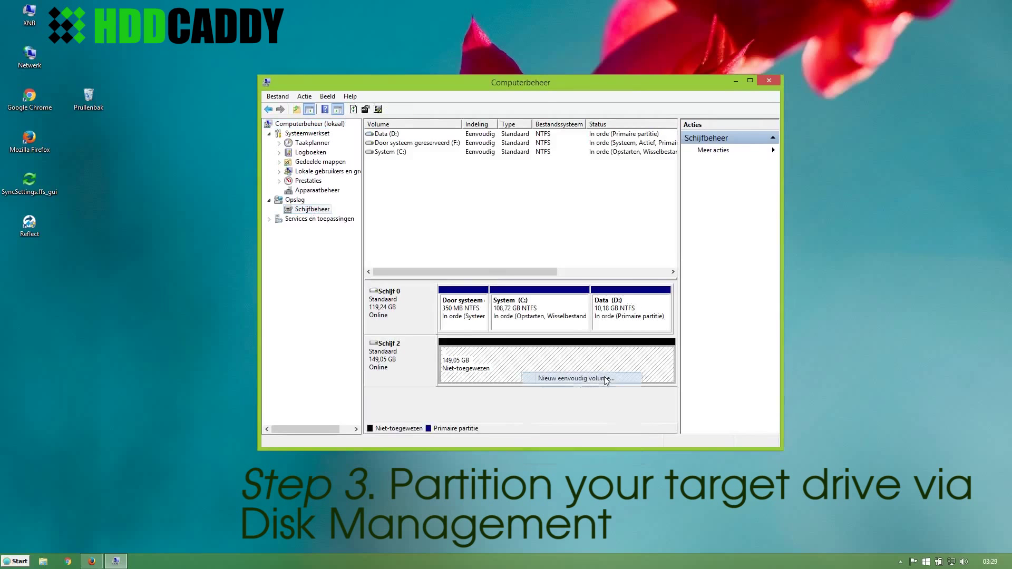
left_click(607, 379)
left_click(575, 323)
left_click(568, 323)
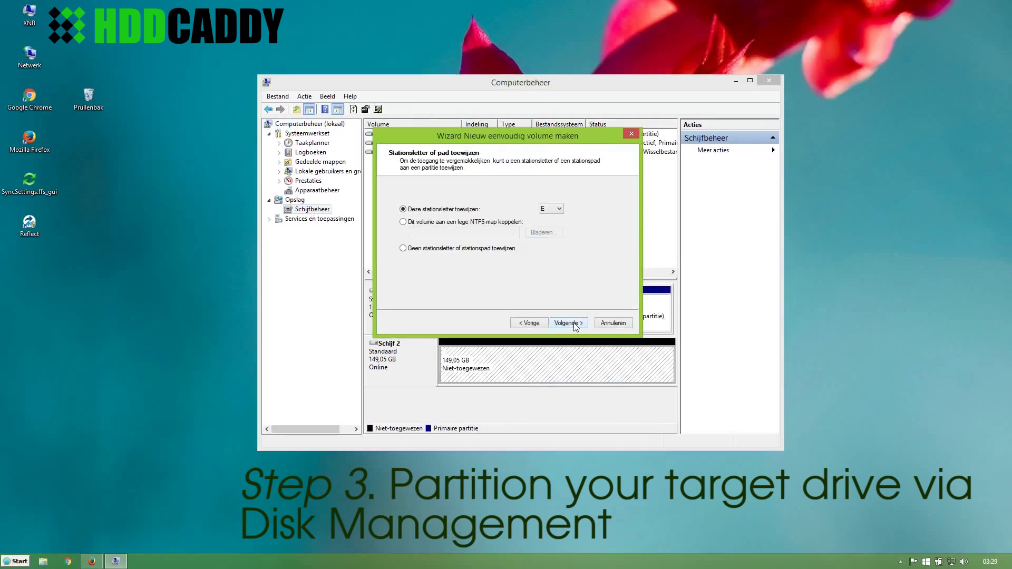
left_click(568, 323)
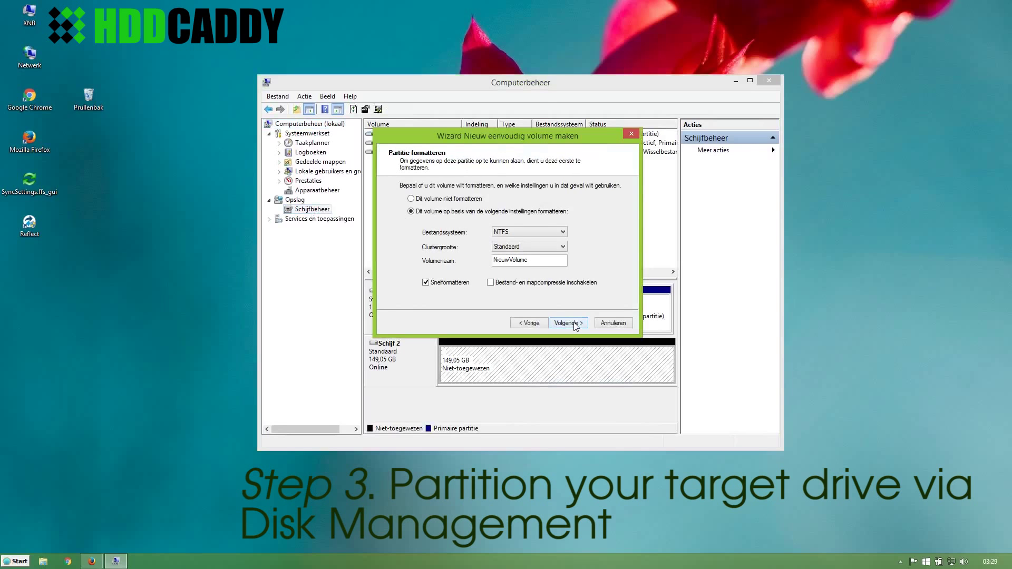
left_click(575, 324)
left_click(574, 324)
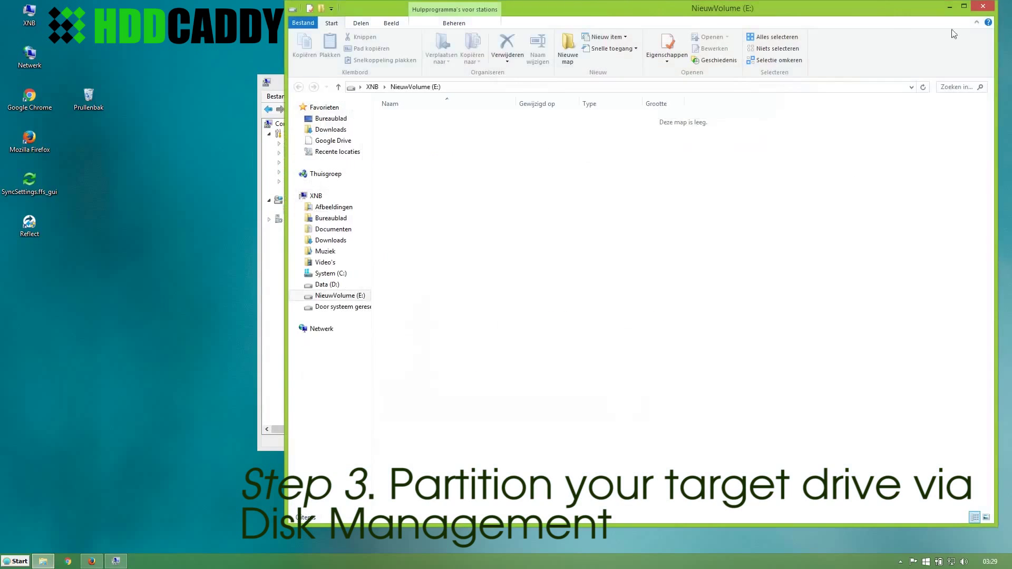
left_click(982, 6)
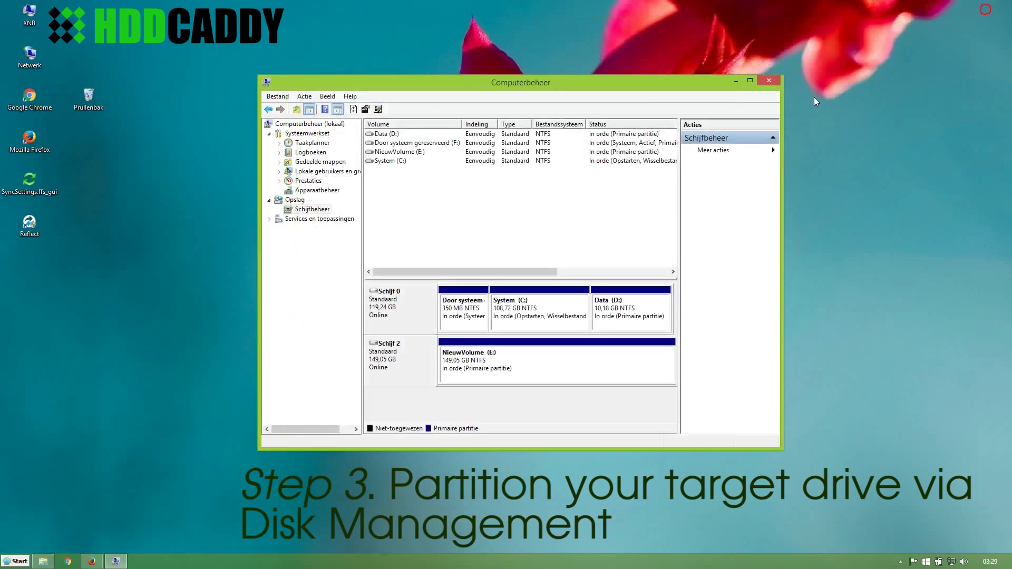
left_click(768, 80)
- Launch Macrium Reflect from the desktop and decline creating rescue media
right_click(29, 227)
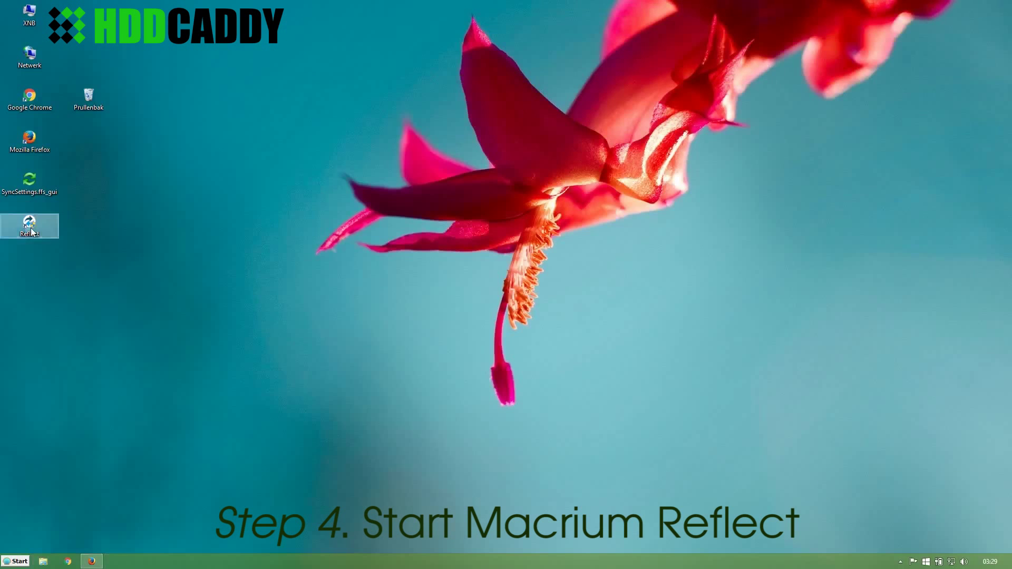
left_click(45, 235)
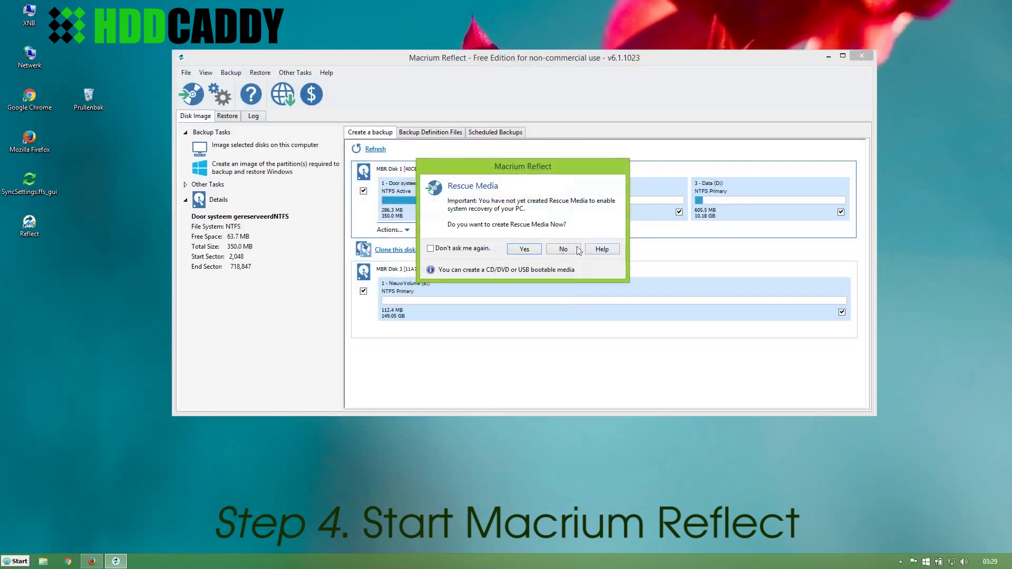
left_click(562, 250)
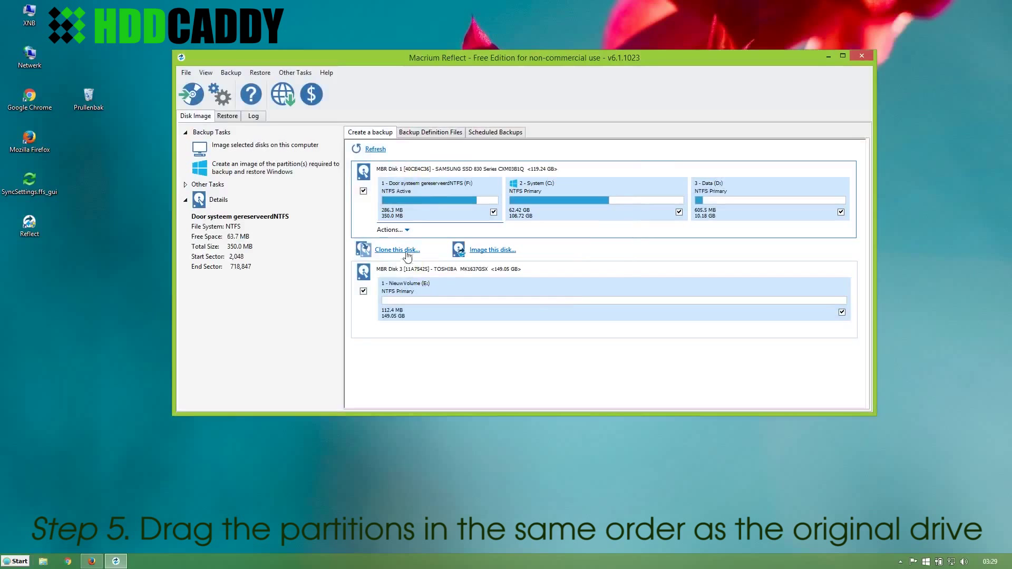
- Start cloning the Samsung SSD 830 disk and choose the Toshiba MK1637GSX disk as the destination
left_click(396, 250)
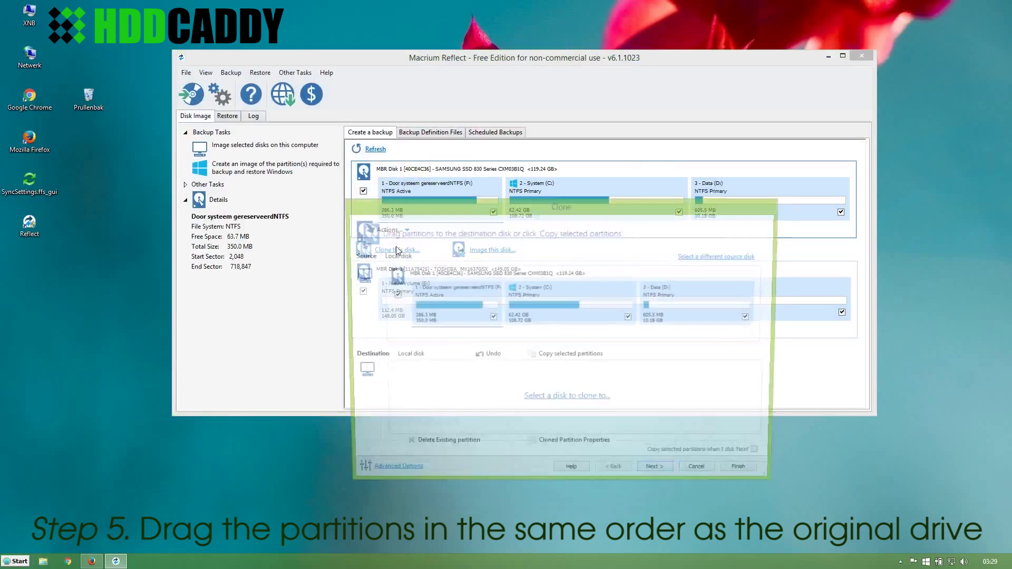
left_click(557, 402)
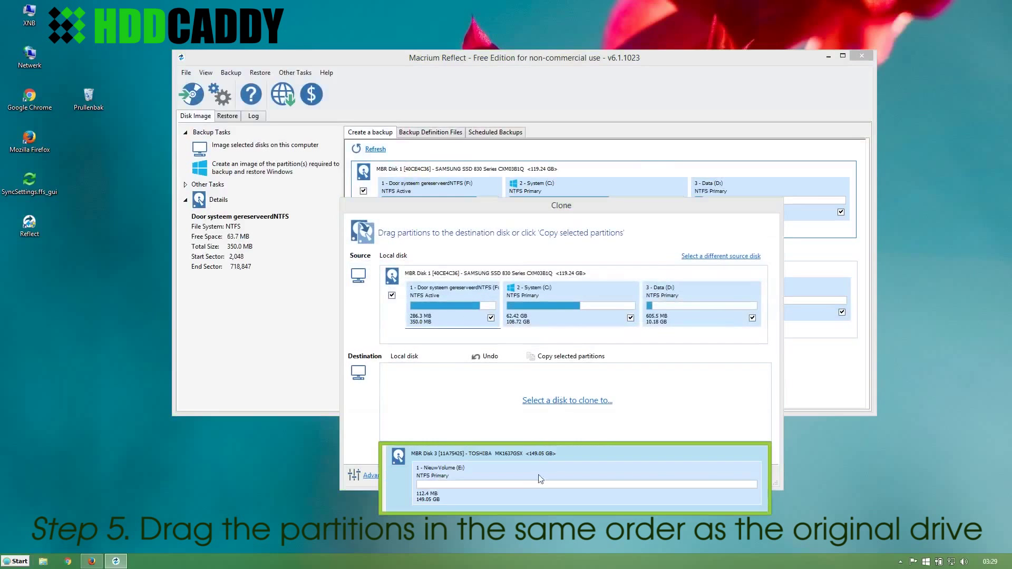
left_click(535, 487)
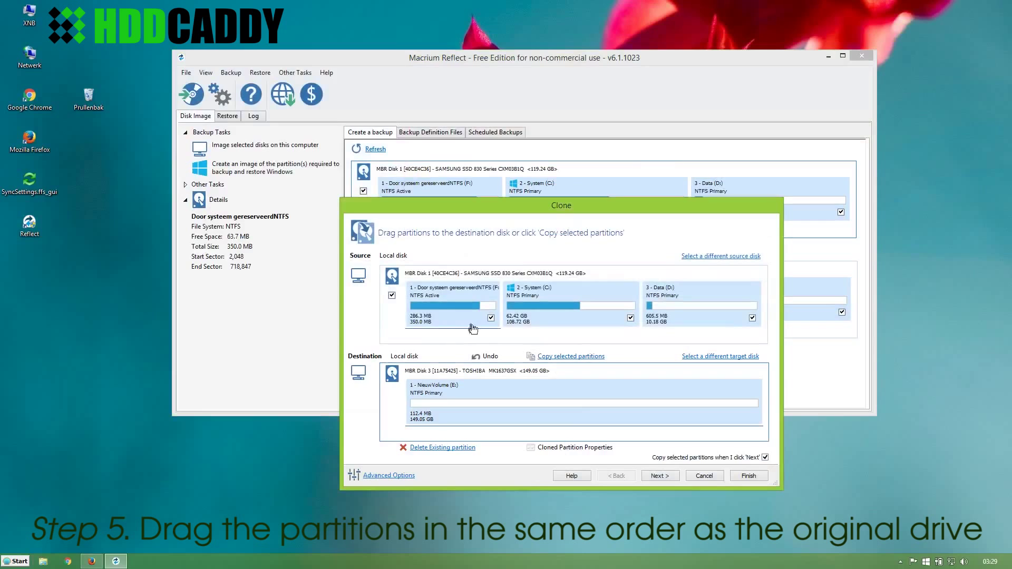
- Copy the system reserved, System (C:) and Data (D:) partitions to the destination disk in their original order
left_click_drag(438, 300, 421, 403)
left_click_drag(530, 308, 581, 392)
left_click_drag(673, 308, 675, 396)
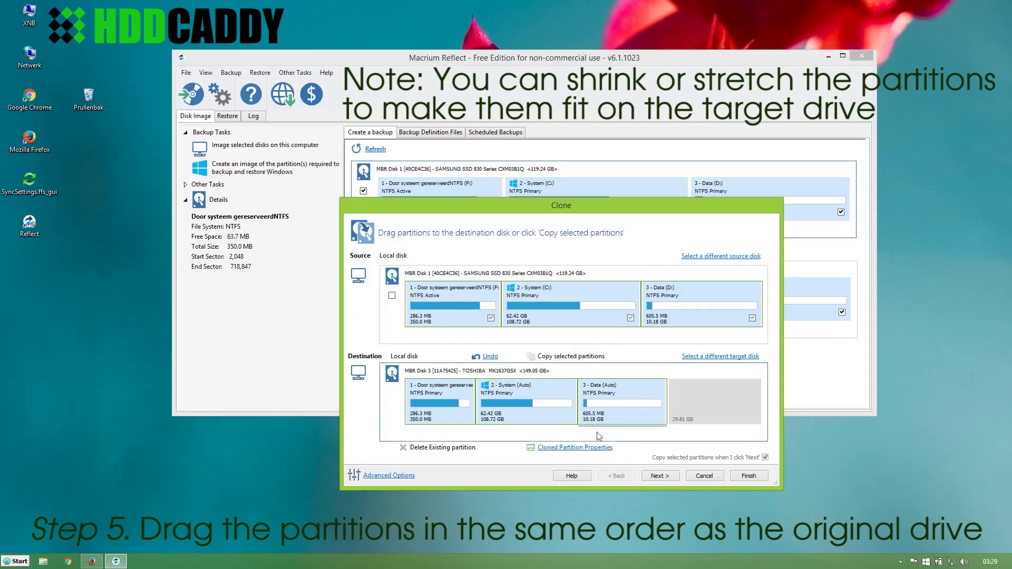
- Extend the cloned Data partition to its maximum size of 39.99 GB
left_click(590, 448)
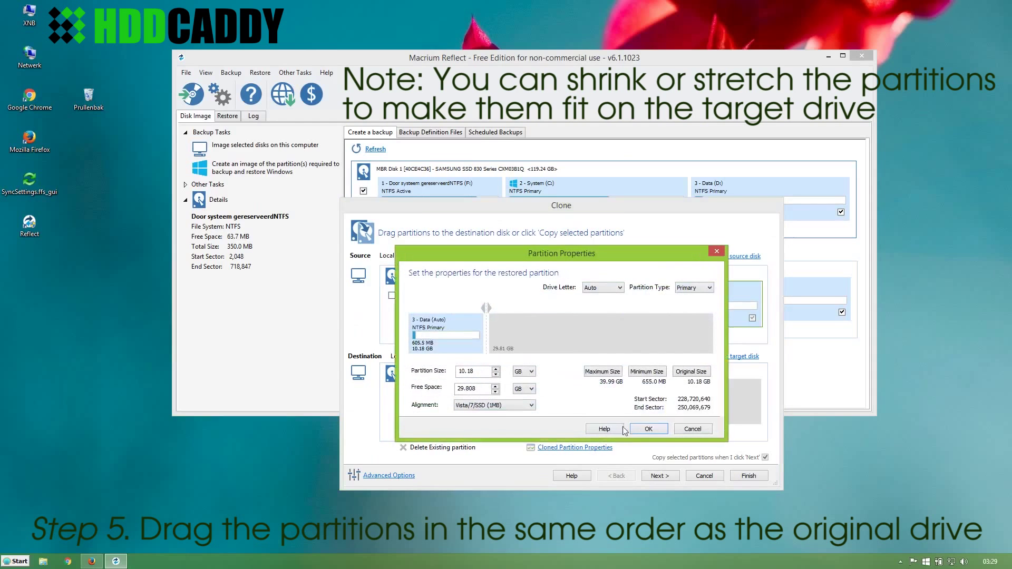
left_click(496, 369)
left_click(496, 374)
left_click_drag(496, 369, 497, 369)
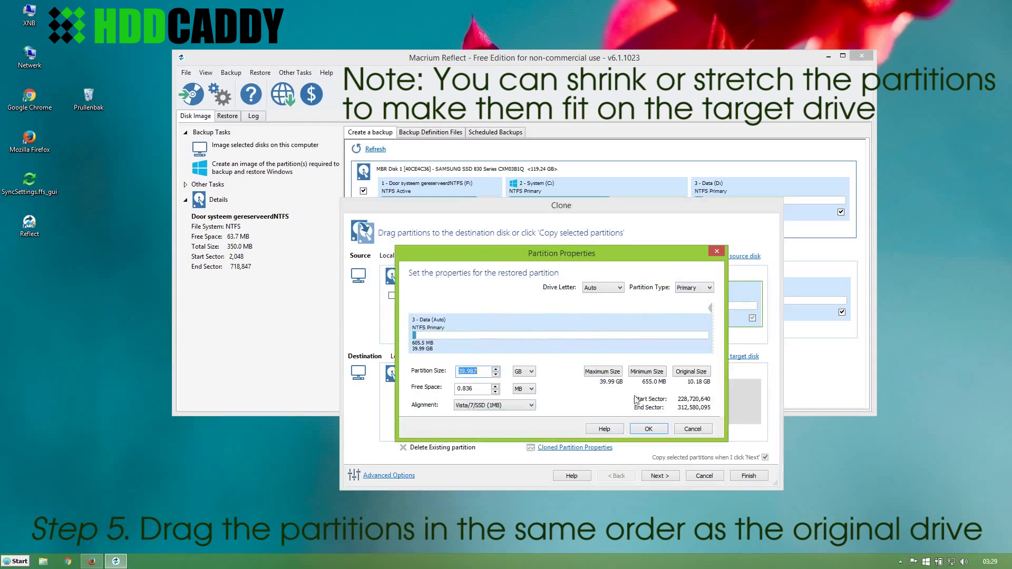
left_click(648, 429)
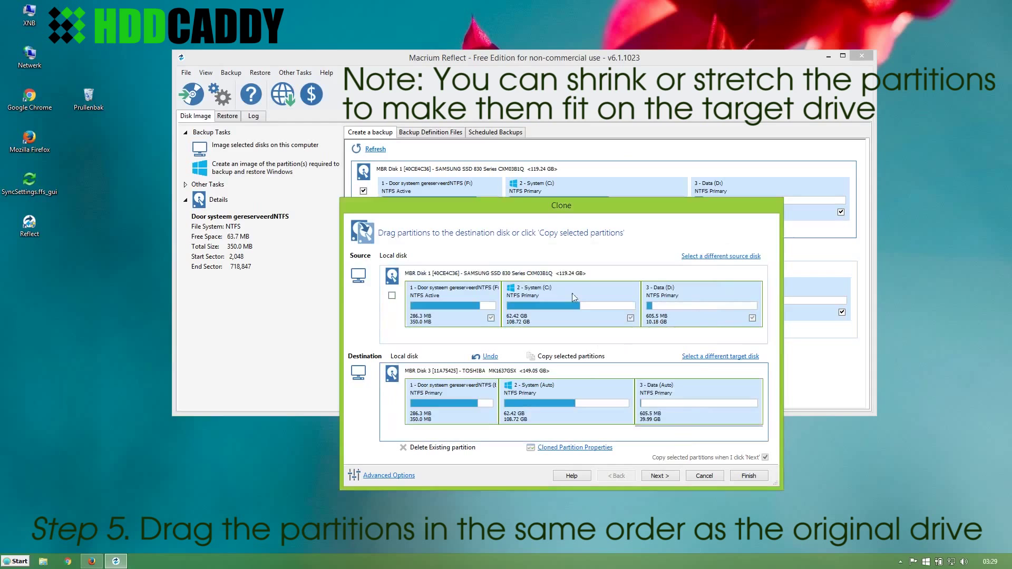
- Set the cloned system reserved partition's type to Active and proceed to the clone scheduling page
left_click(440, 401)
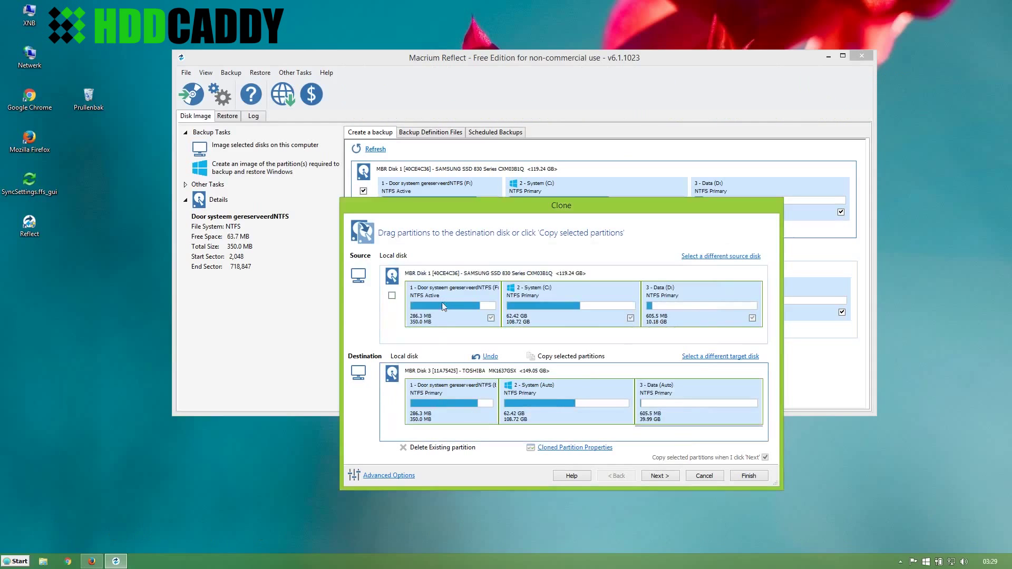
left_click(565, 448)
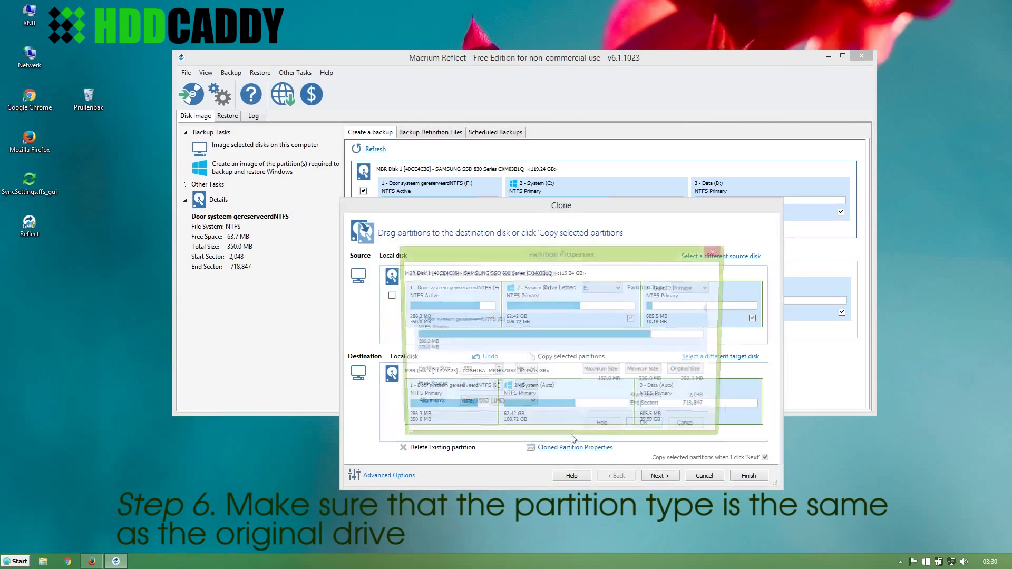
left_click(684, 290)
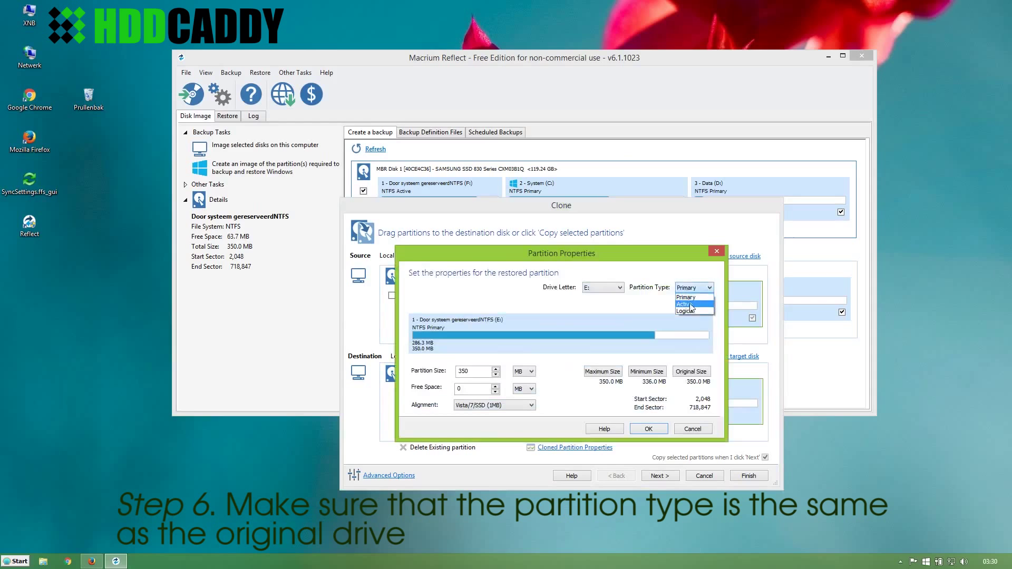
left_click(690, 305)
left_click(660, 430)
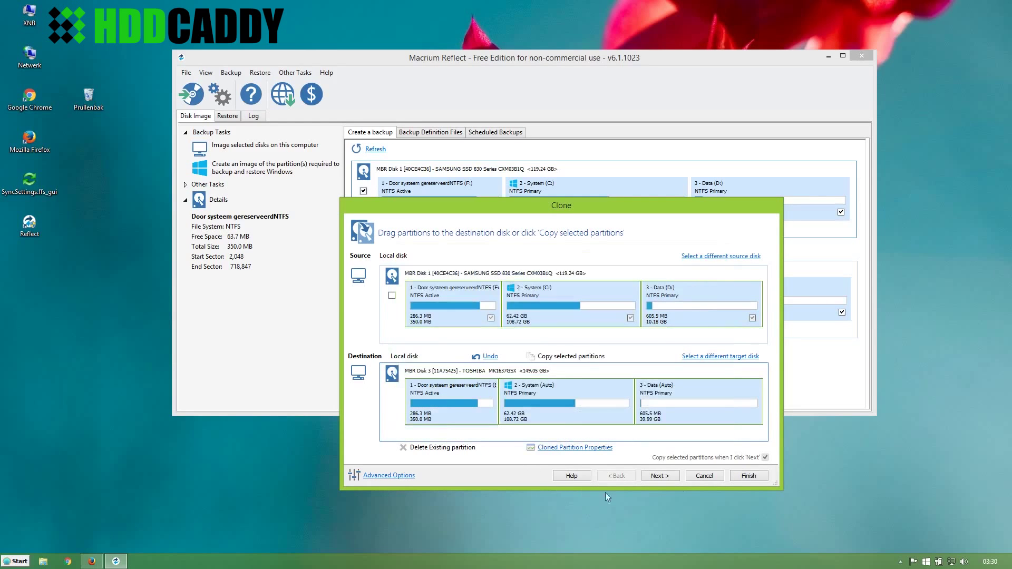
left_click(667, 478)
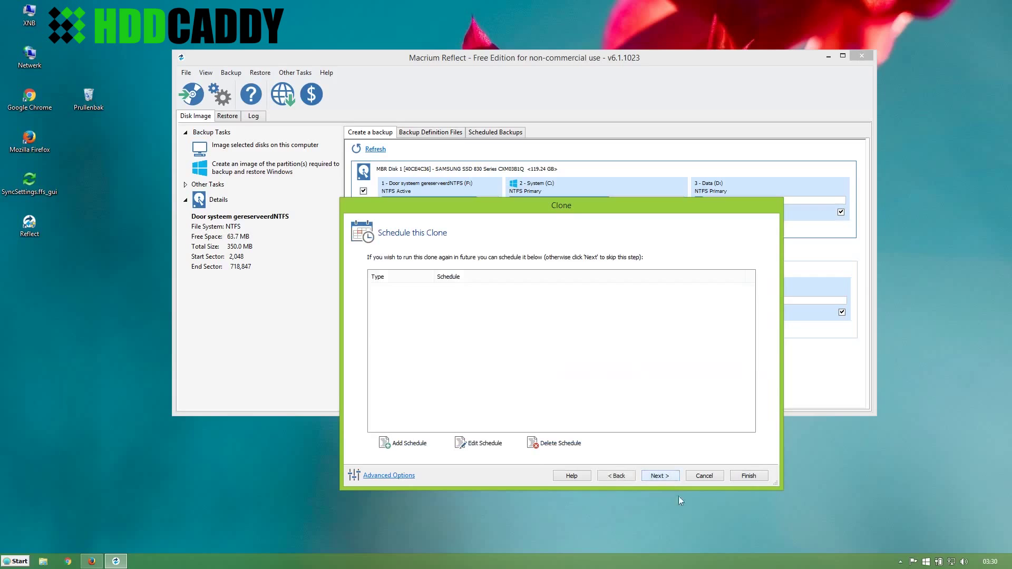
- Finish the clone setup without a schedule and run it now without saving an XML Backup Definition File
left_click(671, 479)
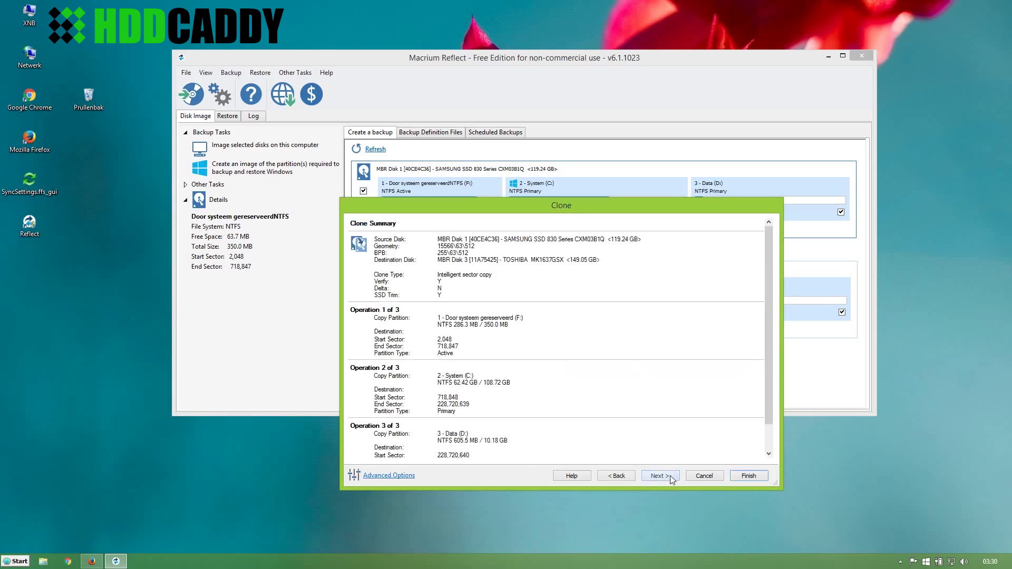
left_click(752, 478)
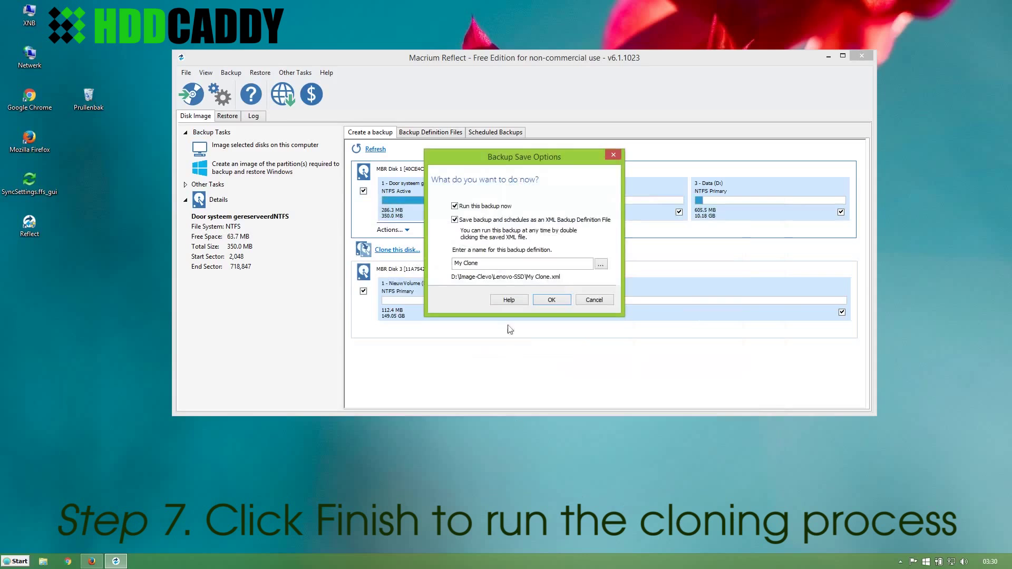
left_click(454, 219)
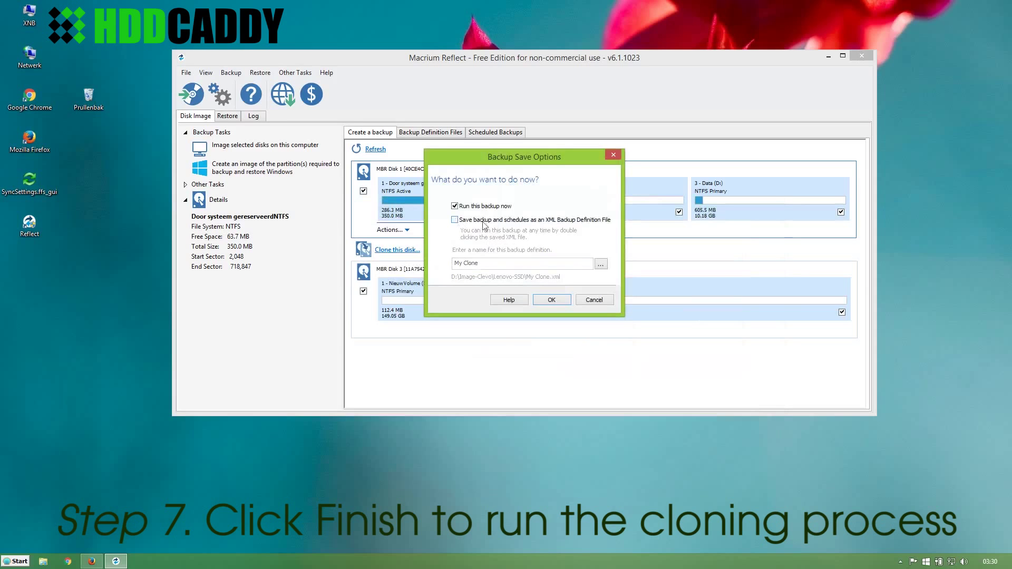
left_click(552, 300)
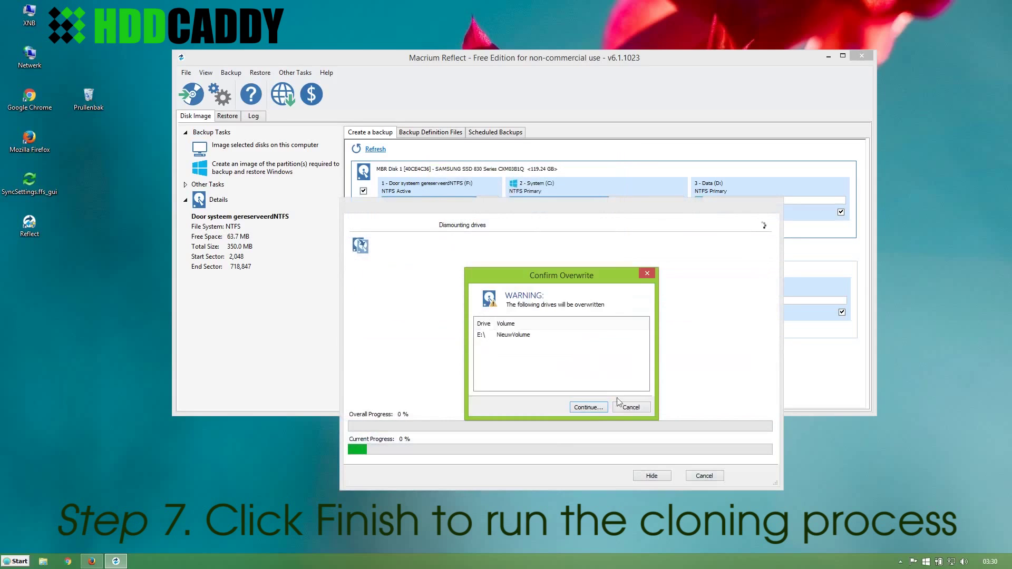
- Confirm overwriting the NieuwVolume (E:) drive to begin cloning, and close the File Explorer window of drive E:
left_click(594, 409)
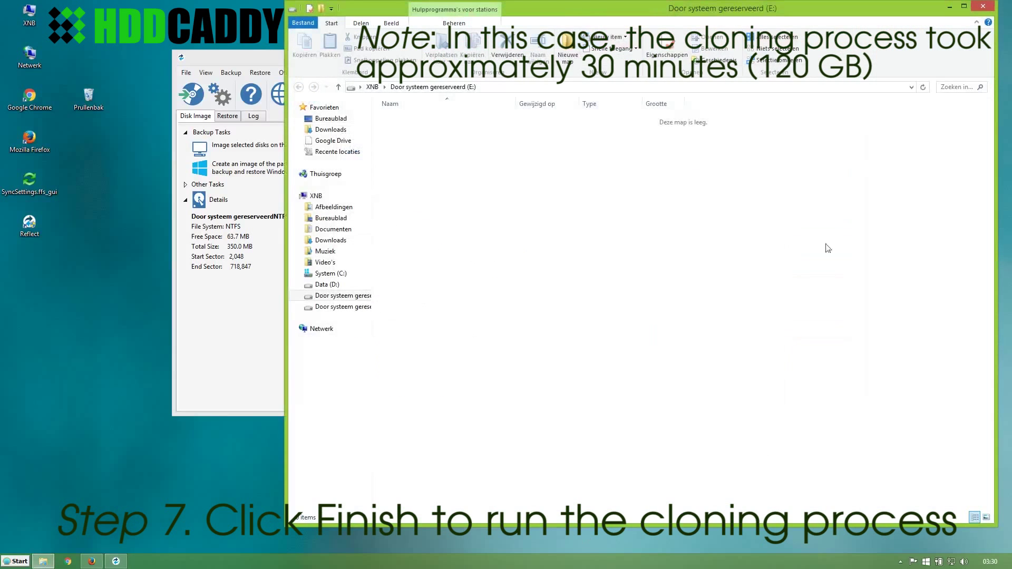
left_click(982, 6)
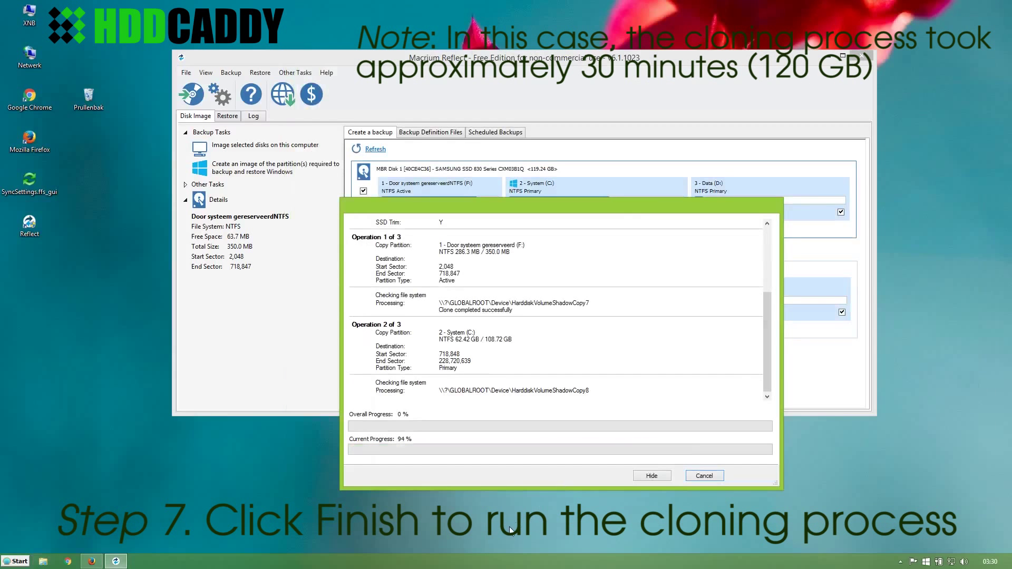